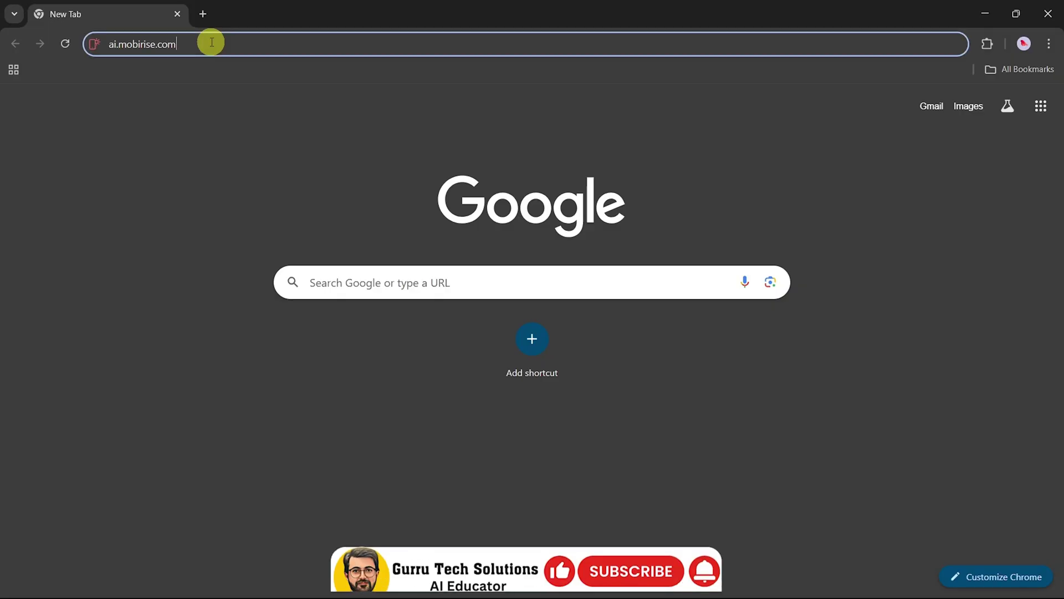
pyautogui.write('m')
# Load Mobirise AI, page through the example gallery, and open the Software Developer Portfolio in a background tab
pyautogui.press('Return')
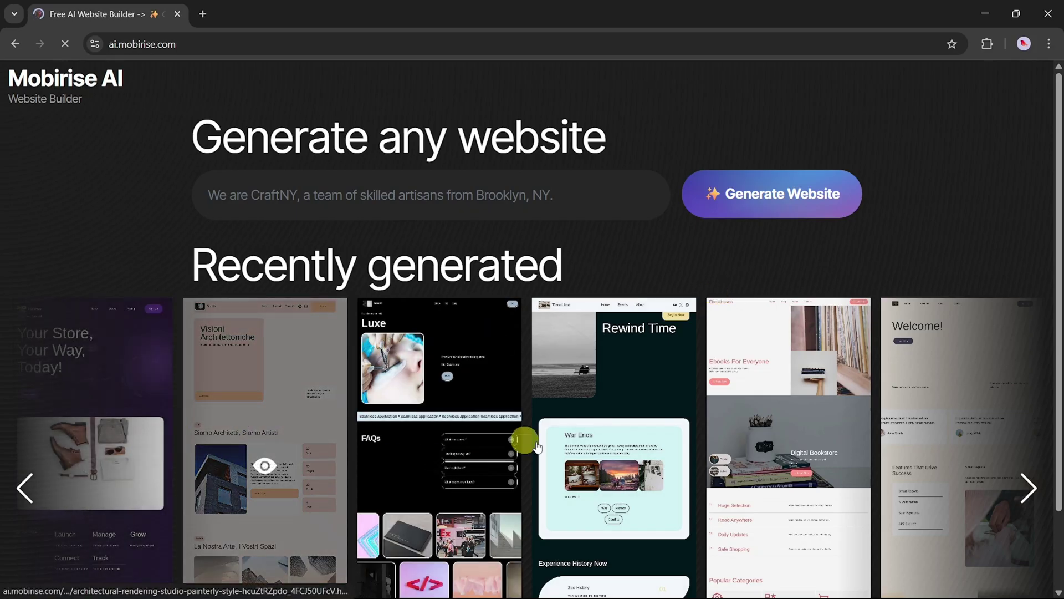
pyautogui.scroll(-1, 1035, 486)
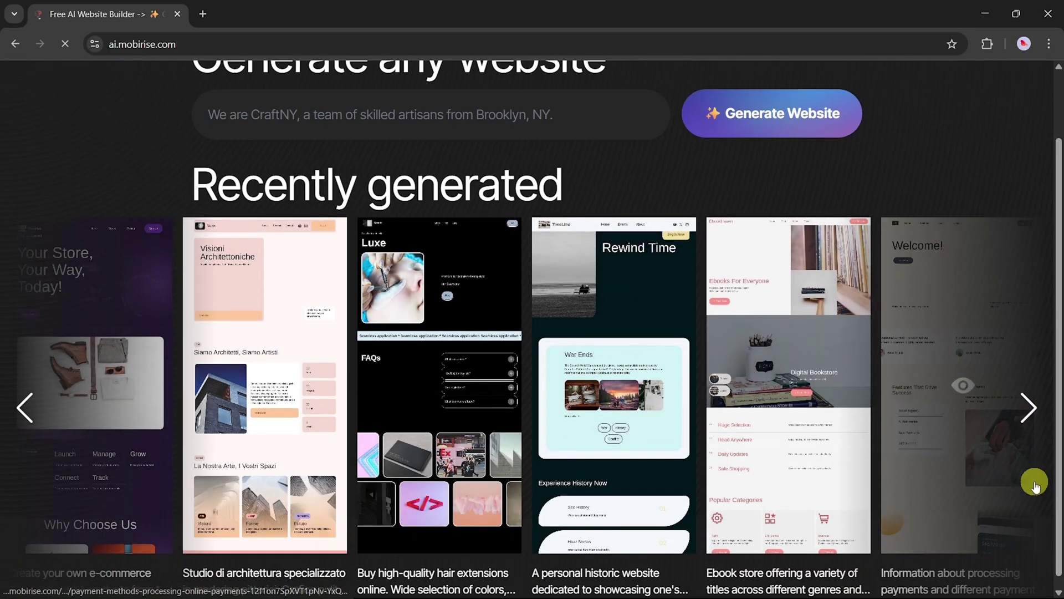
pyautogui.click(1030, 397)
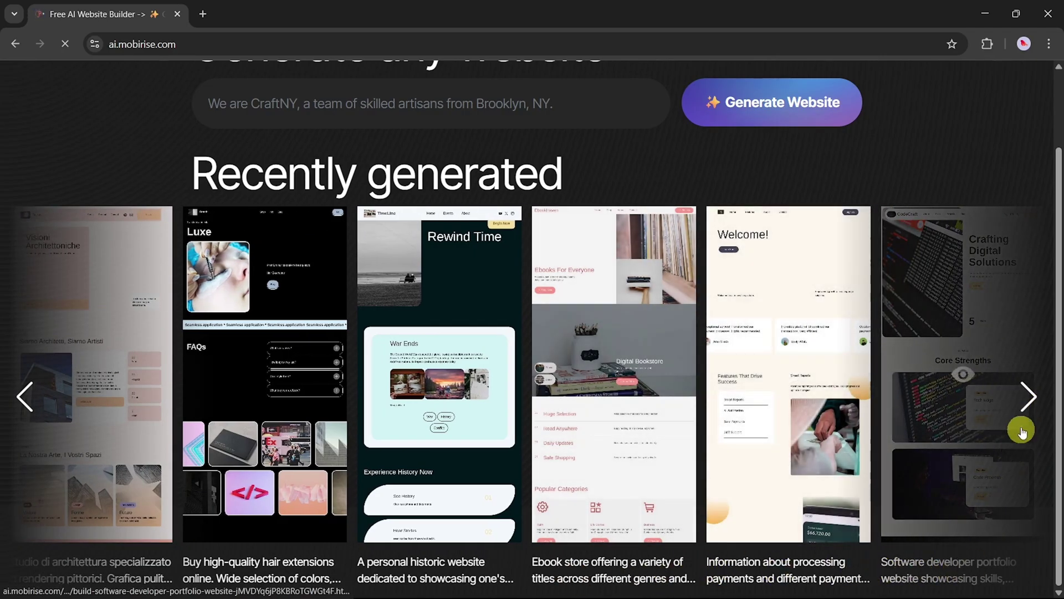
pyautogui.middleClick(894, 570)
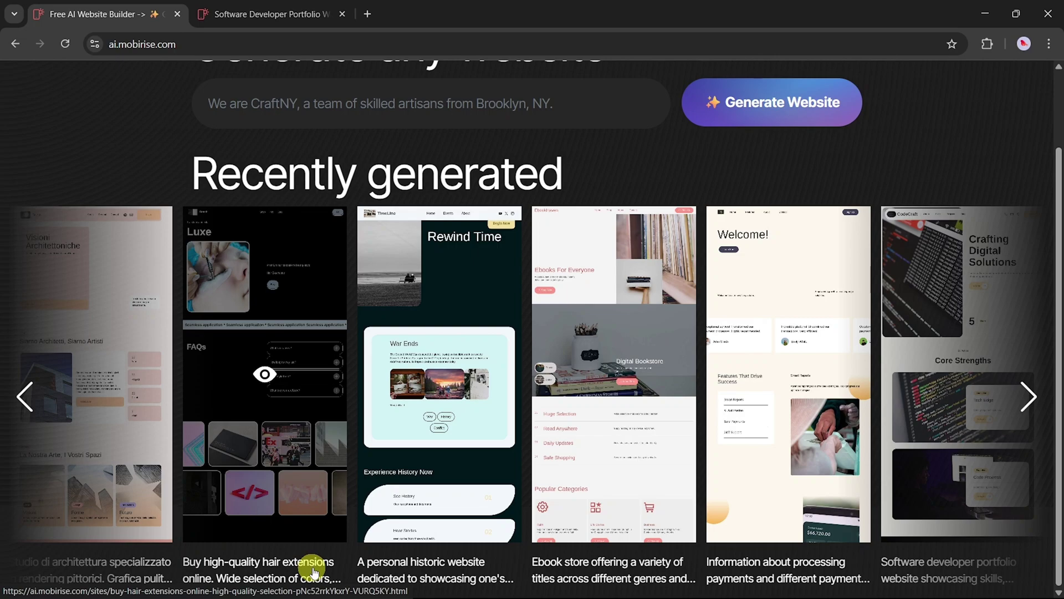
# Open the hair-extensions example site and regenerate it as a new version
pyautogui.click(291, 453)
pyautogui.scroll(-10, 402, 347)
pyautogui.scroll(-10, 403, 347)
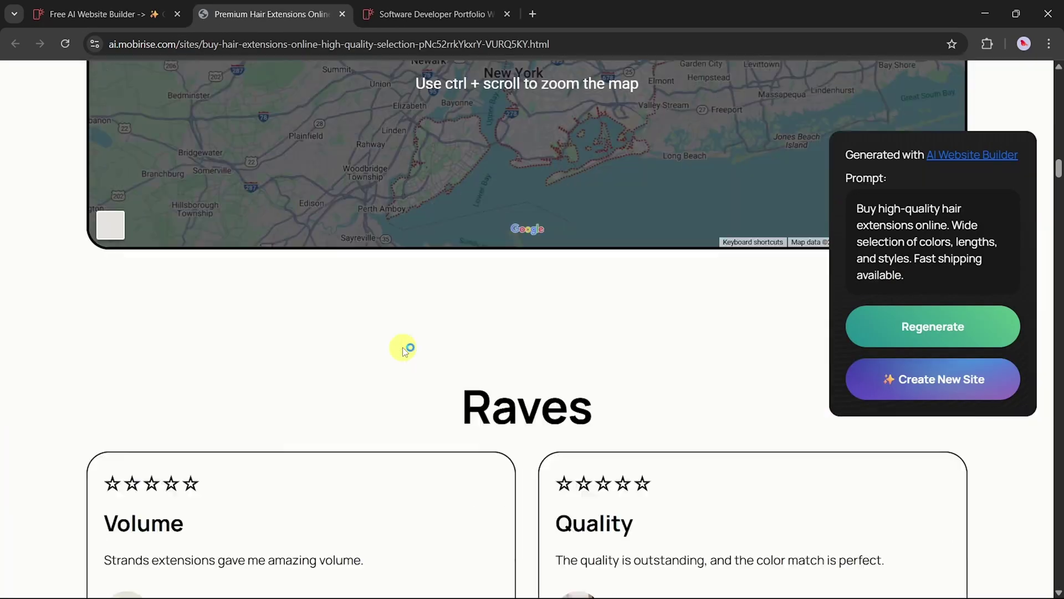
pyautogui.scroll(-3, 499, 333)
pyautogui.scroll(-5, 606, 308)
pyautogui.scroll(-5, 719, 333)
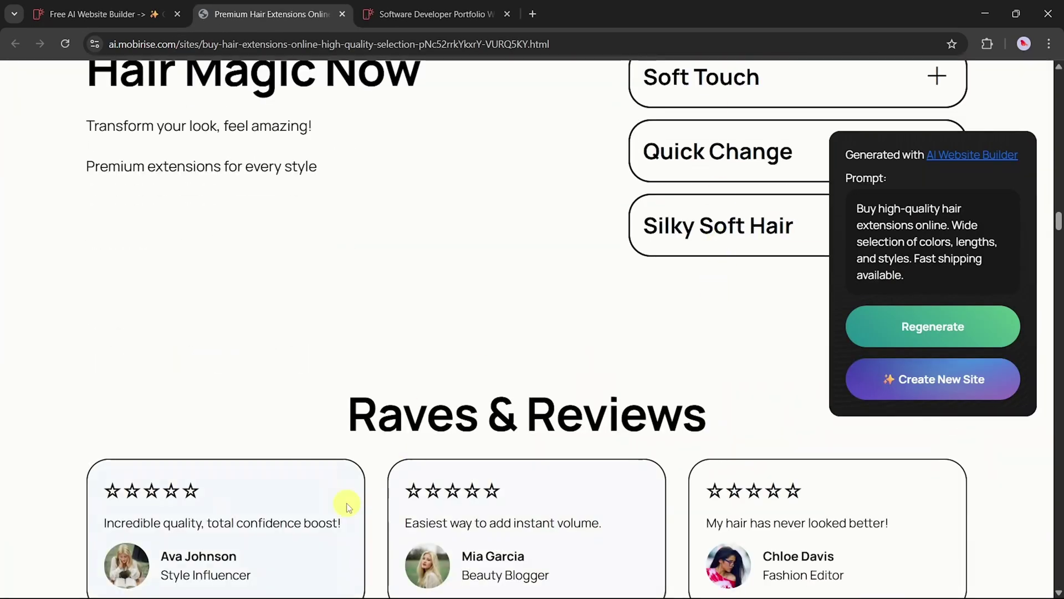
pyautogui.scroll(-5, 443, 534)
pyautogui.scroll(-3, 442, 532)
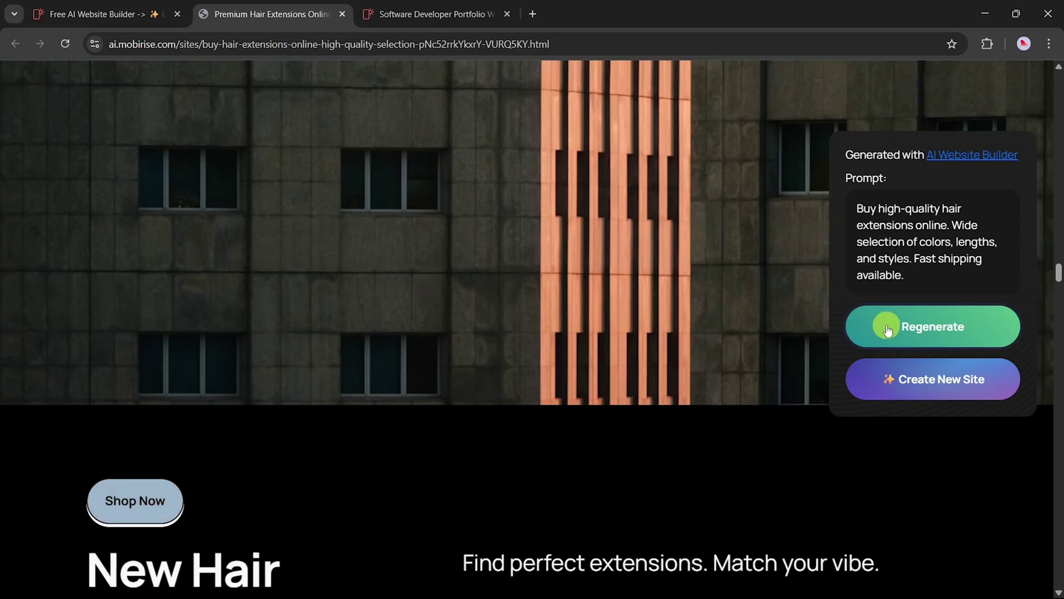
pyautogui.click(888, 327)
pyautogui.scroll(-5, 630, 282)
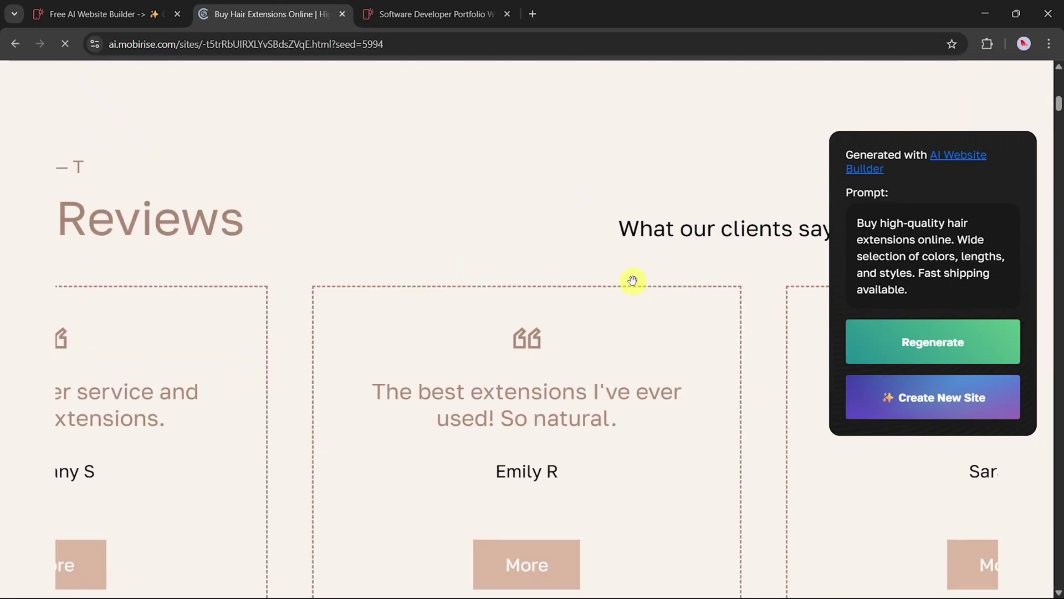
pyautogui.scroll(-5, 633, 282)
pyautogui.scroll(-5, 633, 281)
pyautogui.scroll(-5, 633, 282)
pyautogui.scroll(-5, 633, 281)
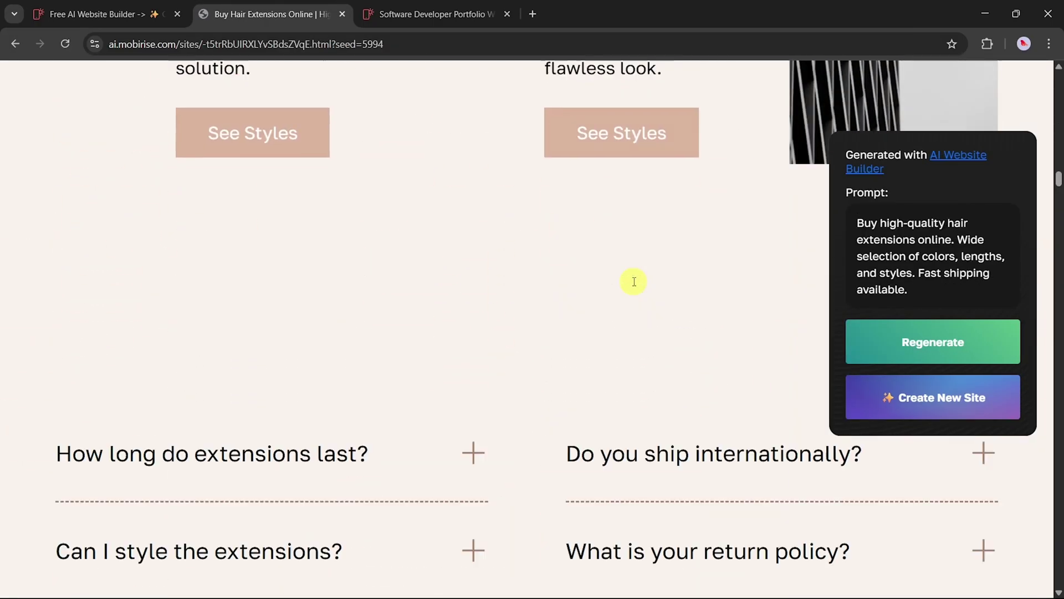
pyautogui.scroll(-5, 633, 281)
pyautogui.scroll(-5, 634, 281)
pyautogui.scroll(-5, 633, 281)
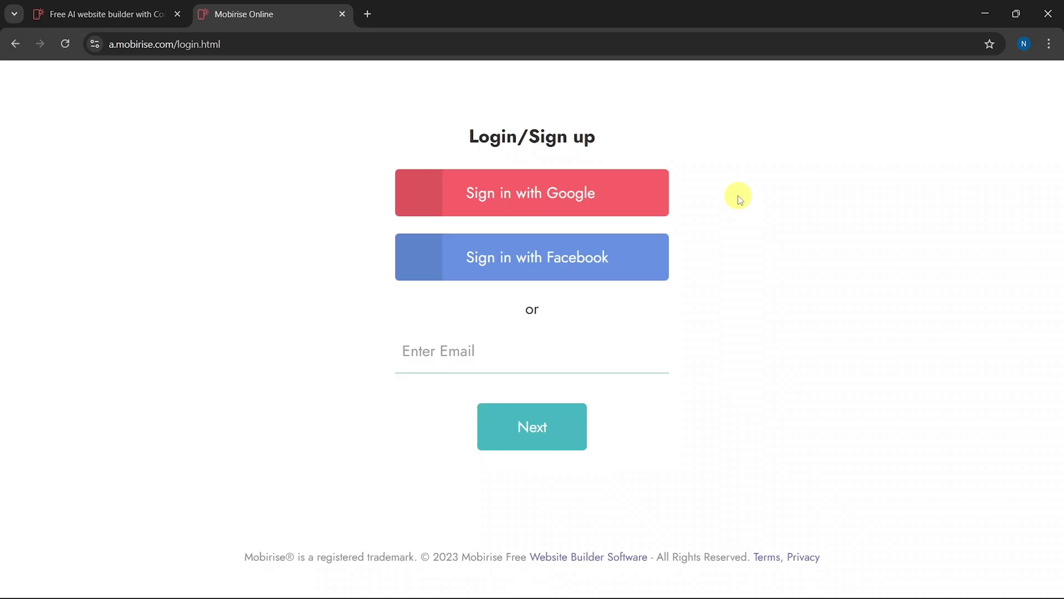
# Sign in with a Google account so the graphic-design page starts generating
pyautogui.click(611, 193)
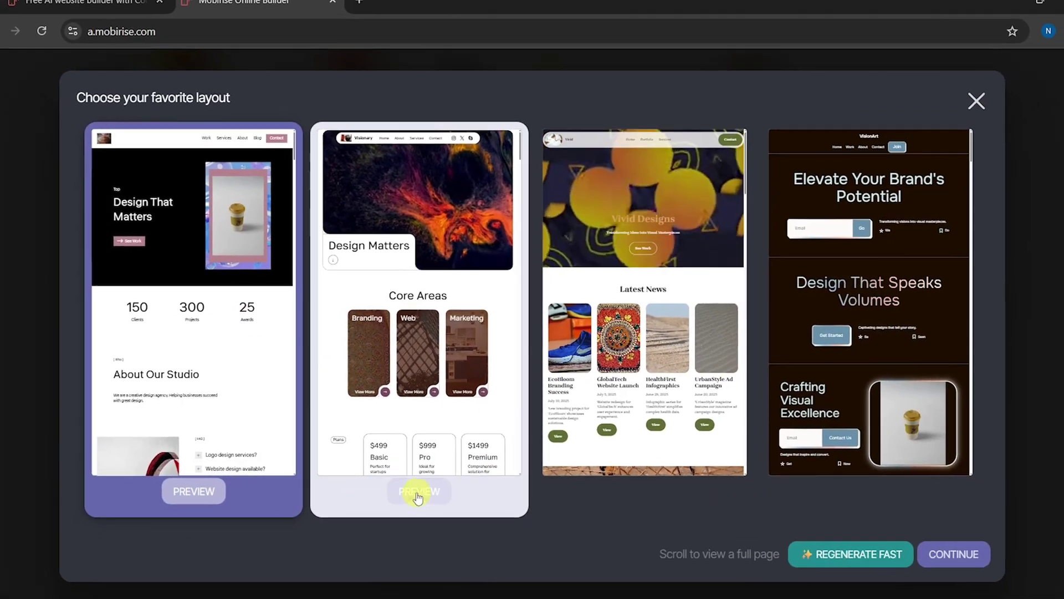
# Preview the second and Vivid Designs layouts, returning to the layout chooser after each
pyautogui.click(414, 498)
pyautogui.scroll(-3, 676, 395)
pyautogui.scroll(-5, 676, 394)
pyautogui.scroll(-3, 676, 394)
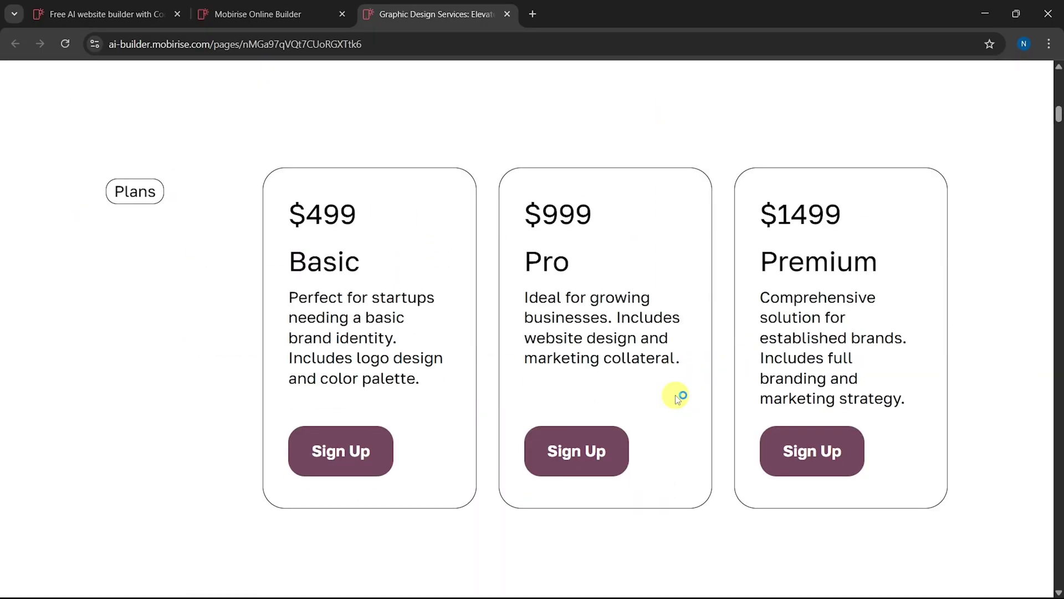
pyautogui.scroll(-4, 676, 394)
pyautogui.scroll(-3, 675, 394)
pyautogui.scroll(-5, 676, 395)
pyautogui.scroll(-5, 676, 395)
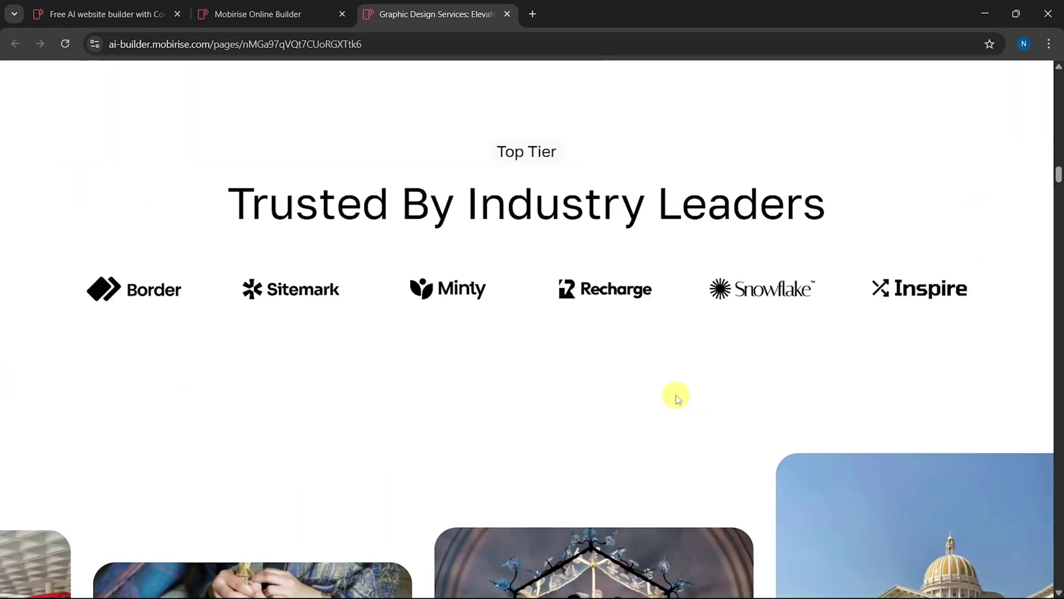
pyautogui.scroll(-5, 676, 395)
pyautogui.click(257, 14)
pyautogui.click(660, 482)
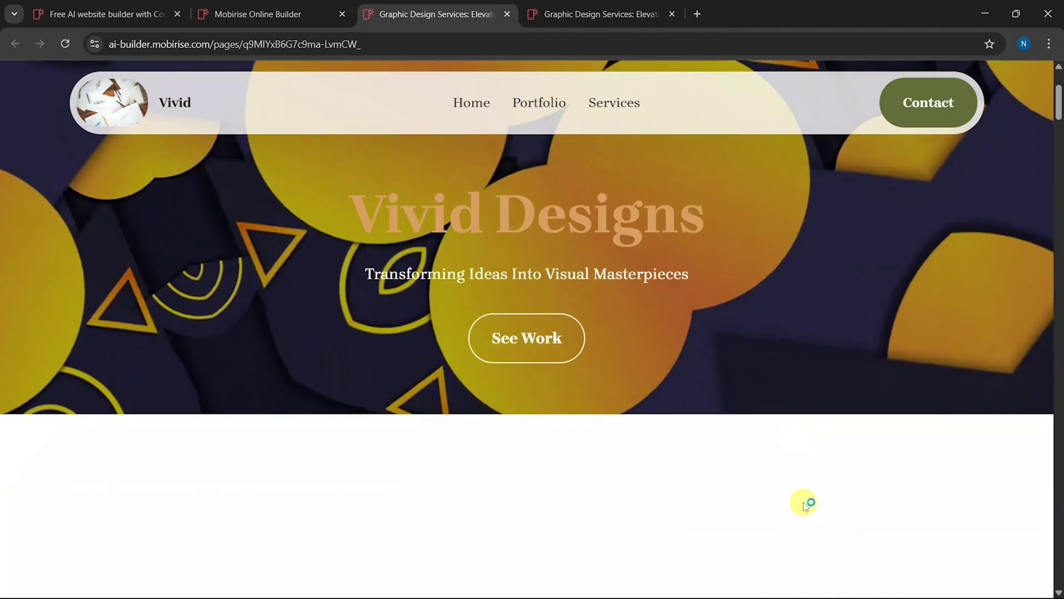
pyautogui.scroll(-3, 796, 486)
pyautogui.scroll(-2, 796, 486)
pyautogui.scroll(-4, 949, 430)
pyautogui.scroll(-5, 948, 430)
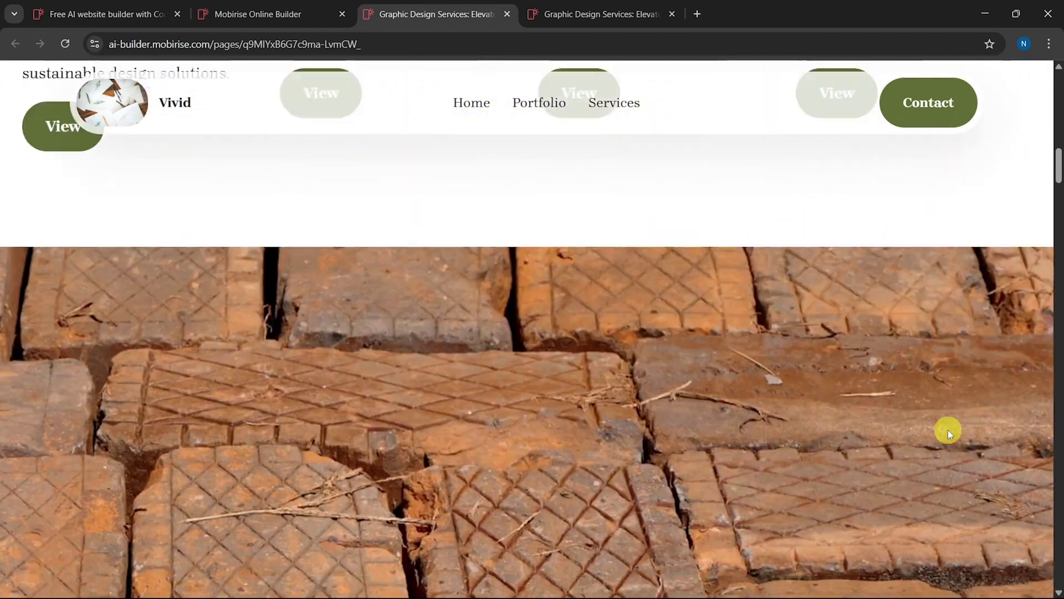
pyautogui.scroll(-5, 948, 430)
pyautogui.scroll(-5, 948, 429)
pyautogui.scroll(-5, 948, 430)
pyautogui.scroll(-5, 948, 430)
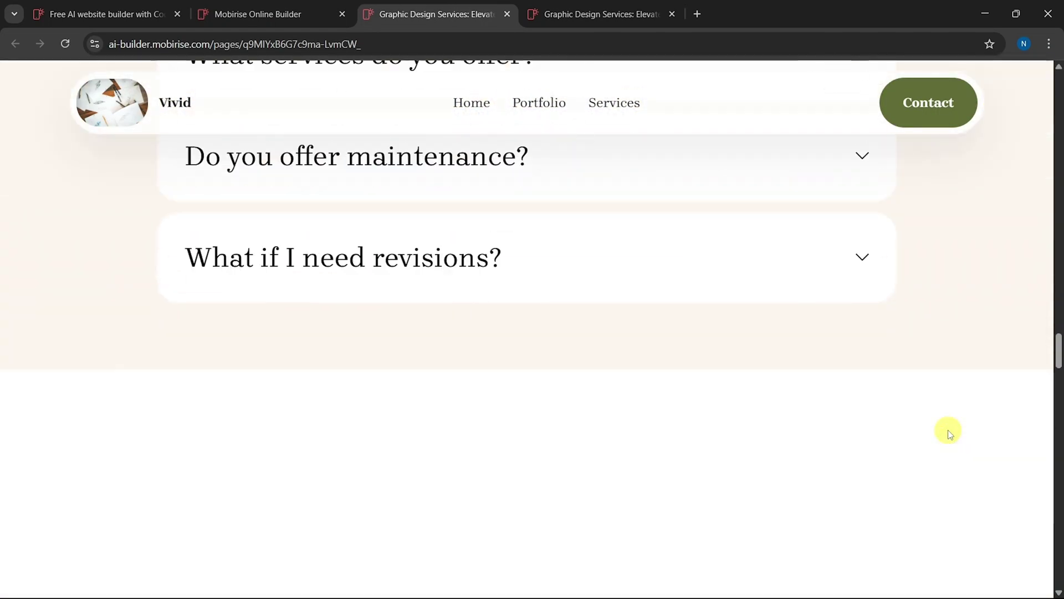
pyautogui.click(257, 13)
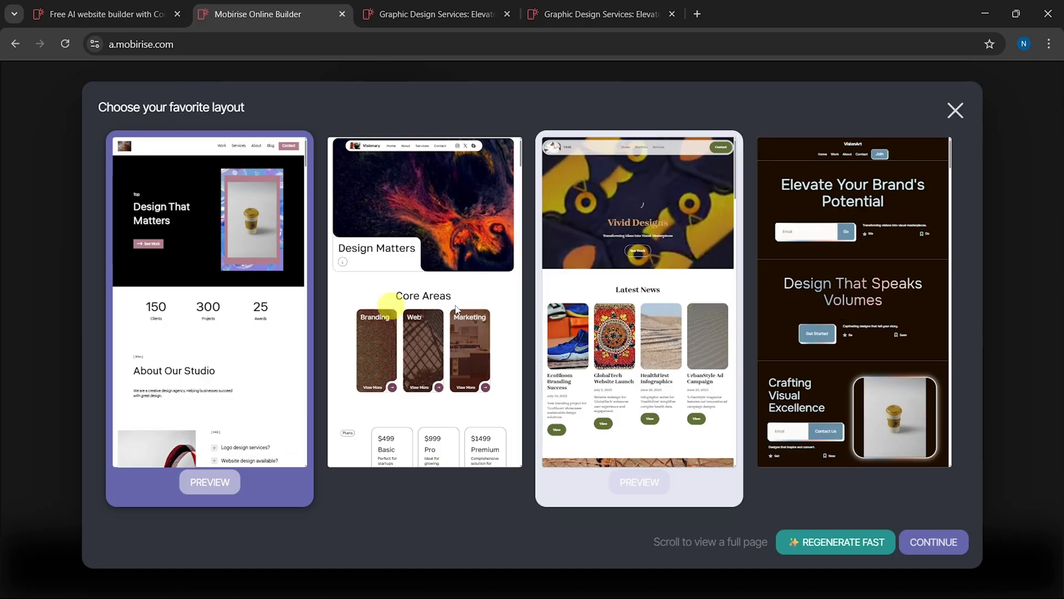
# Select the third layout, Vivid Designs, and continue building the page from it
pyautogui.click(639, 374)
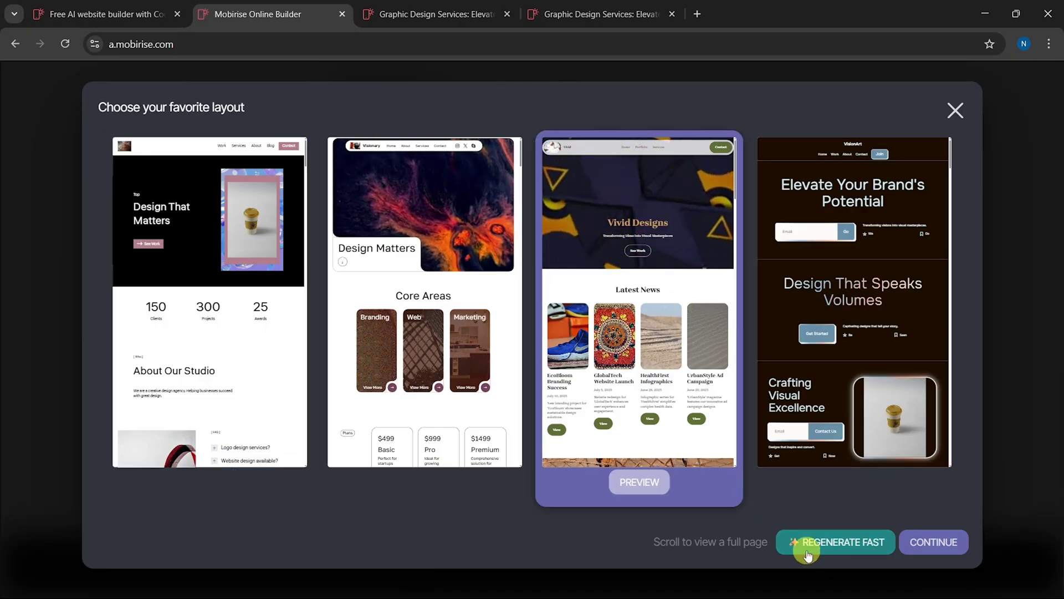
pyautogui.click(940, 550)
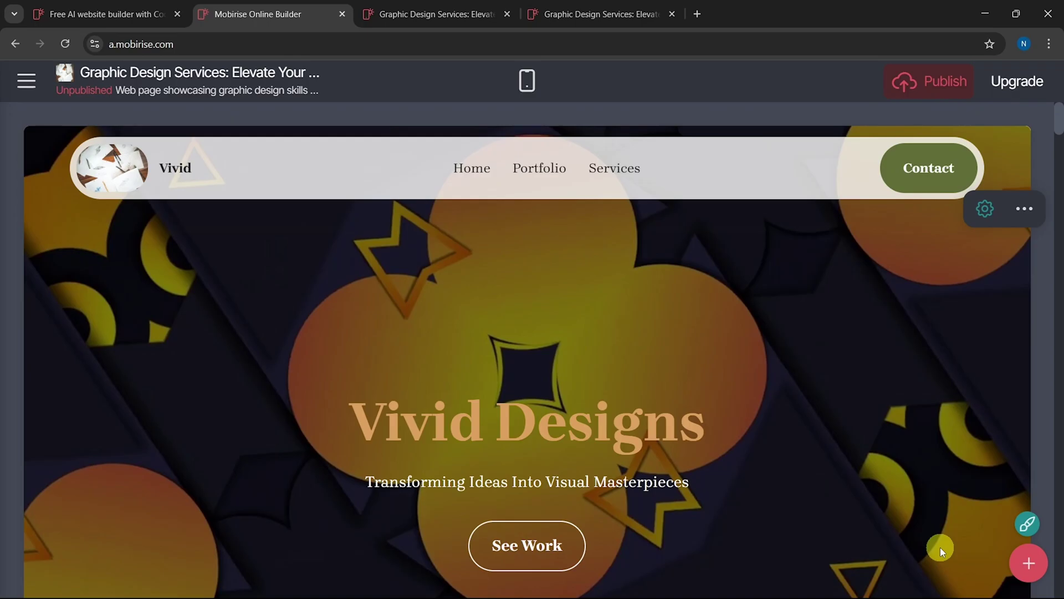
pyautogui.scroll(-3, 779, 373)
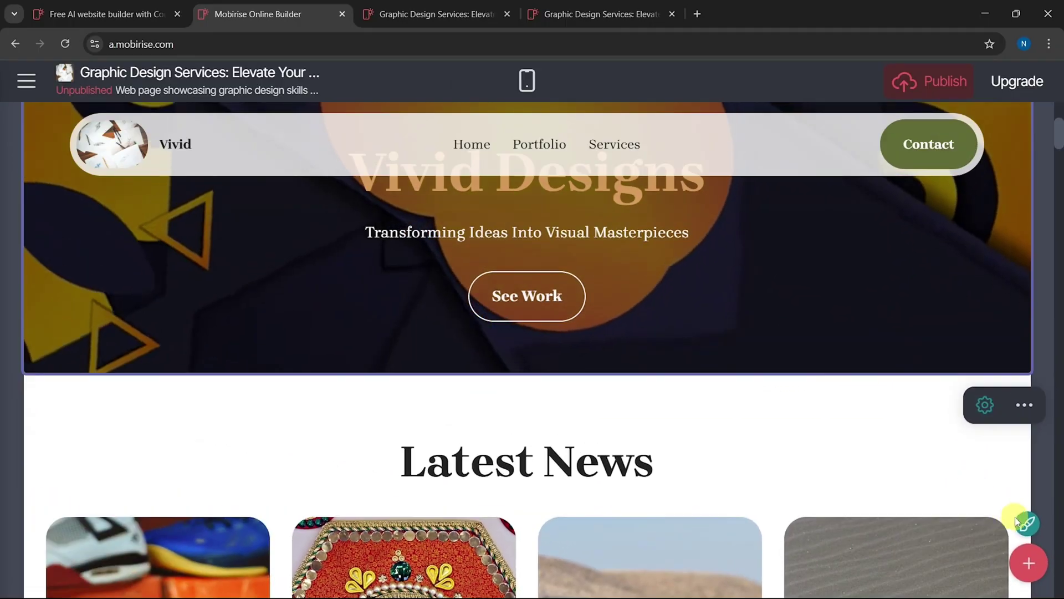
# In Site Styles, set the page background to dark purple after trying other colours
pyautogui.click(1026, 524)
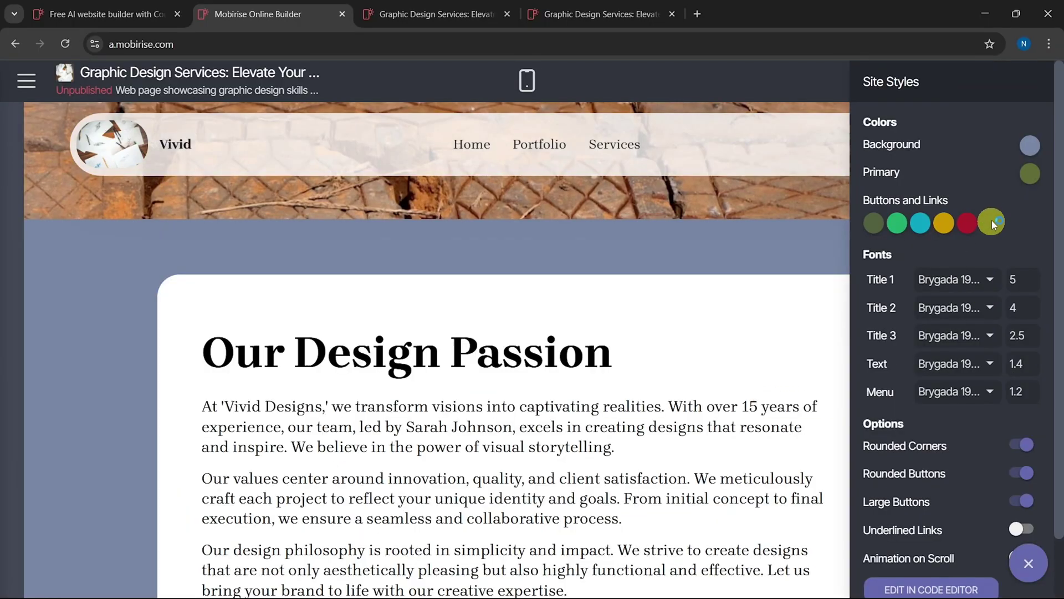
pyautogui.click(1030, 146)
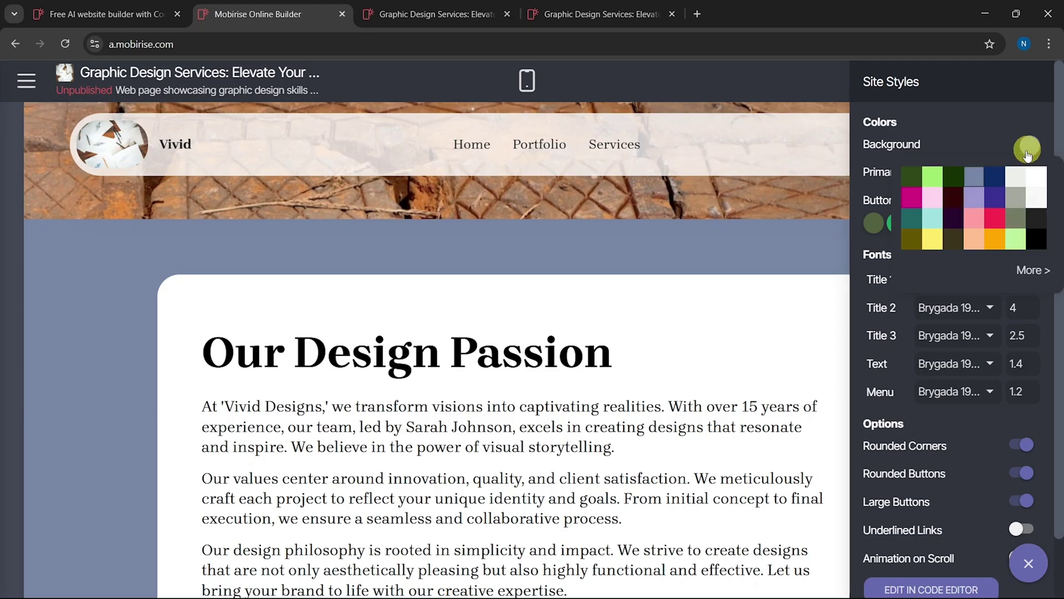
pyautogui.click(1015, 177)
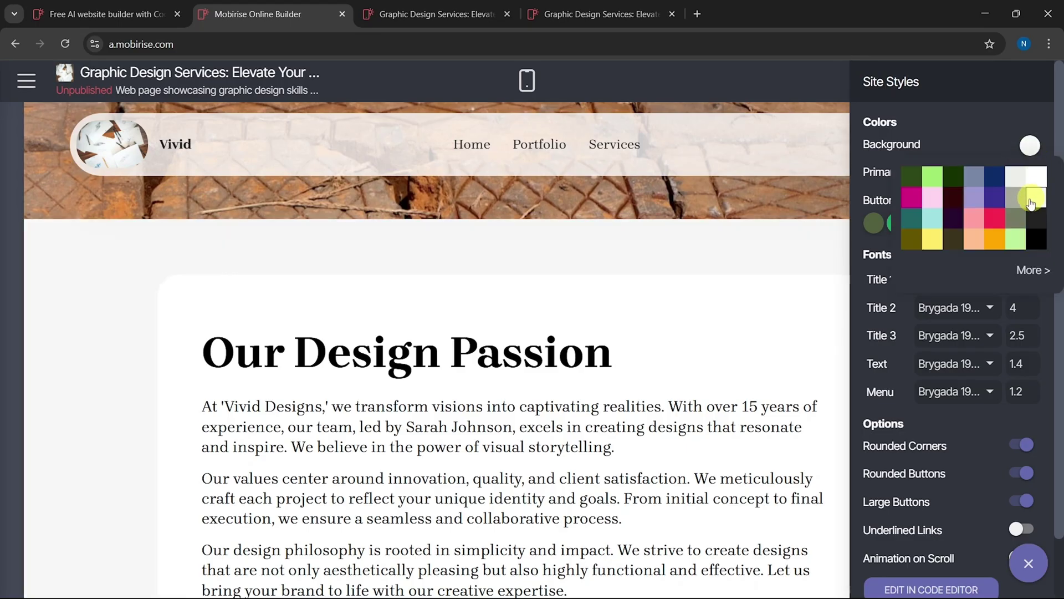
pyautogui.click(1002, 200)
pyautogui.click(953, 195)
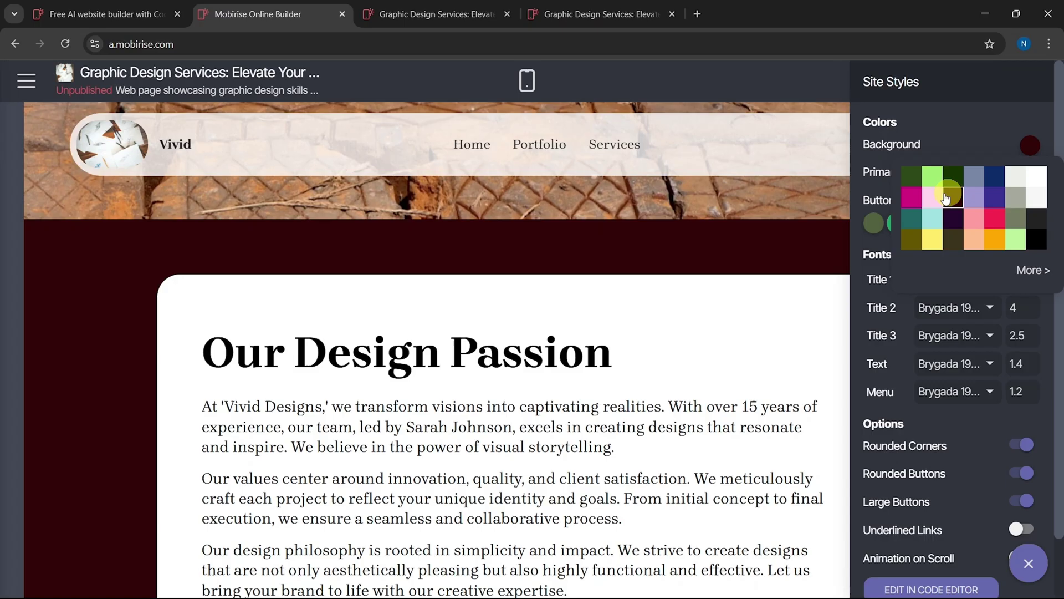
pyautogui.click(913, 199)
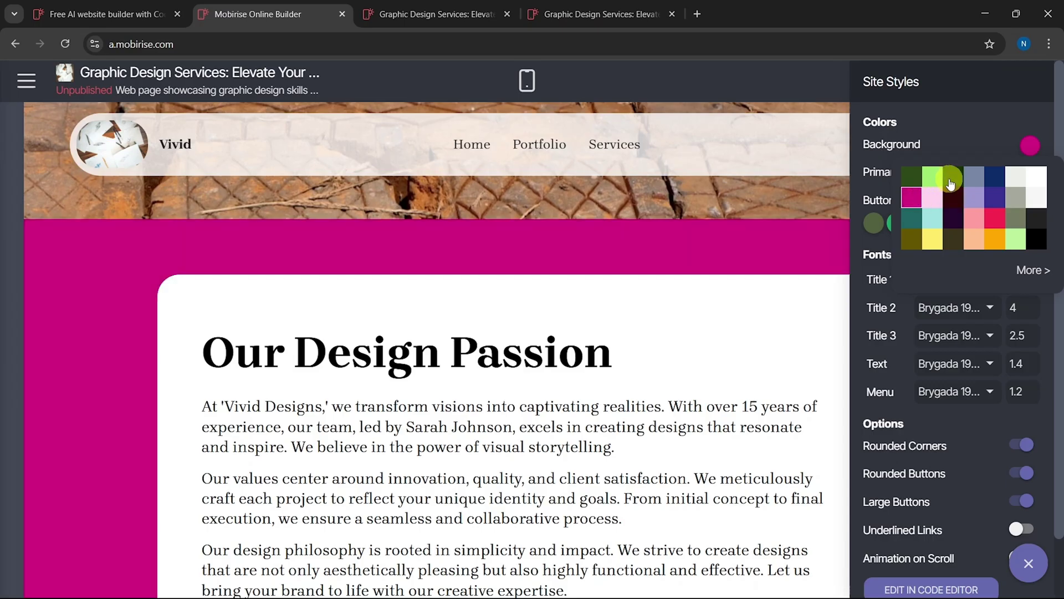
# Set the primary colour to crimson after trying dark green, grey-blue and navy
pyautogui.click(950, 181)
pyautogui.click(1030, 200)
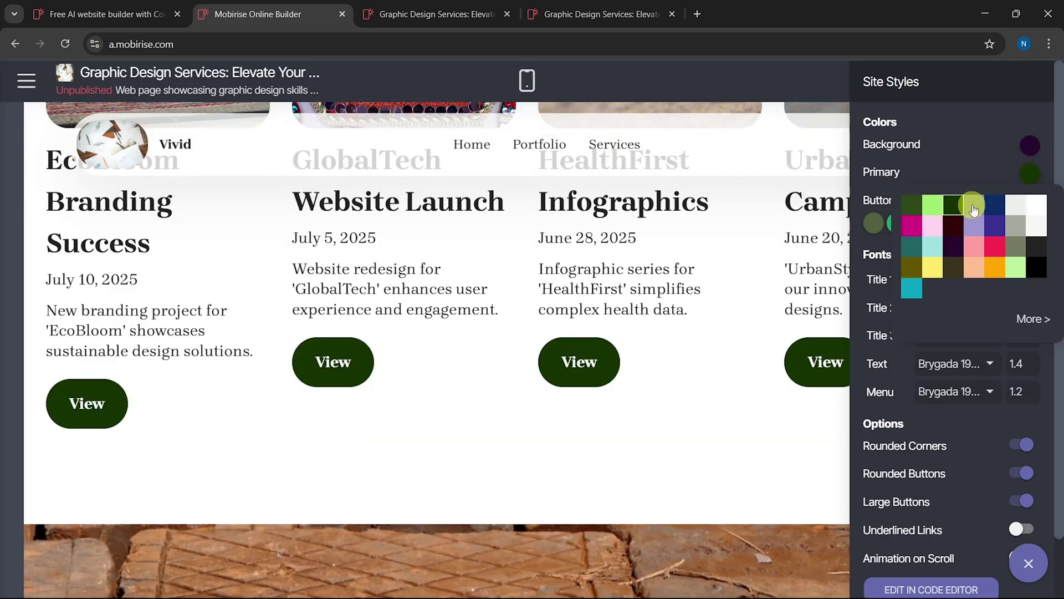
pyautogui.click(975, 206)
pyautogui.click(994, 206)
pyautogui.click(997, 246)
# Add a teal swatch to the button and link colours
pyautogui.click(967, 223)
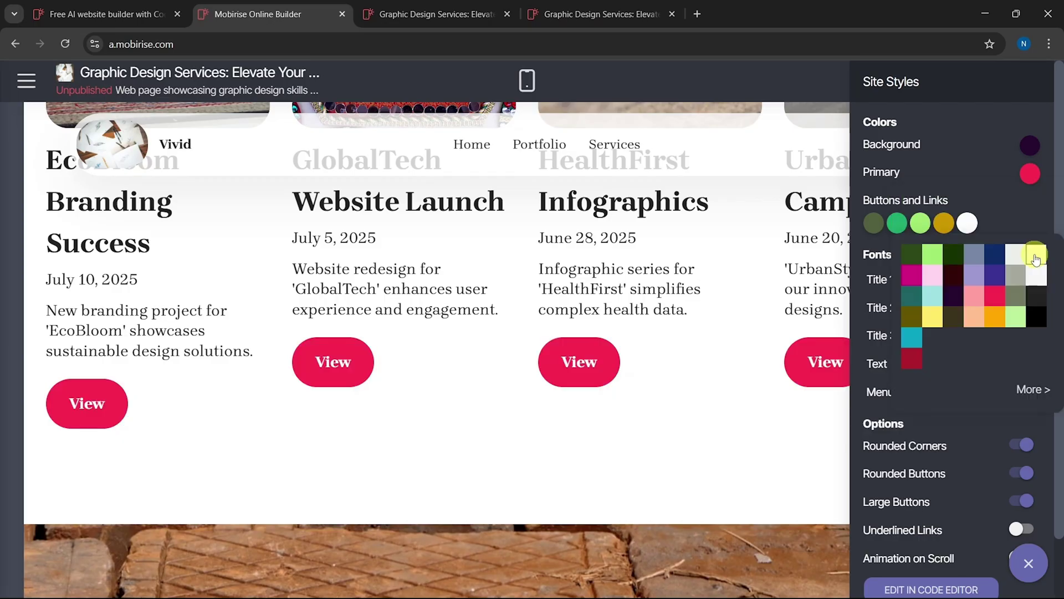
pyautogui.click(1021, 221)
pyautogui.click(966, 223)
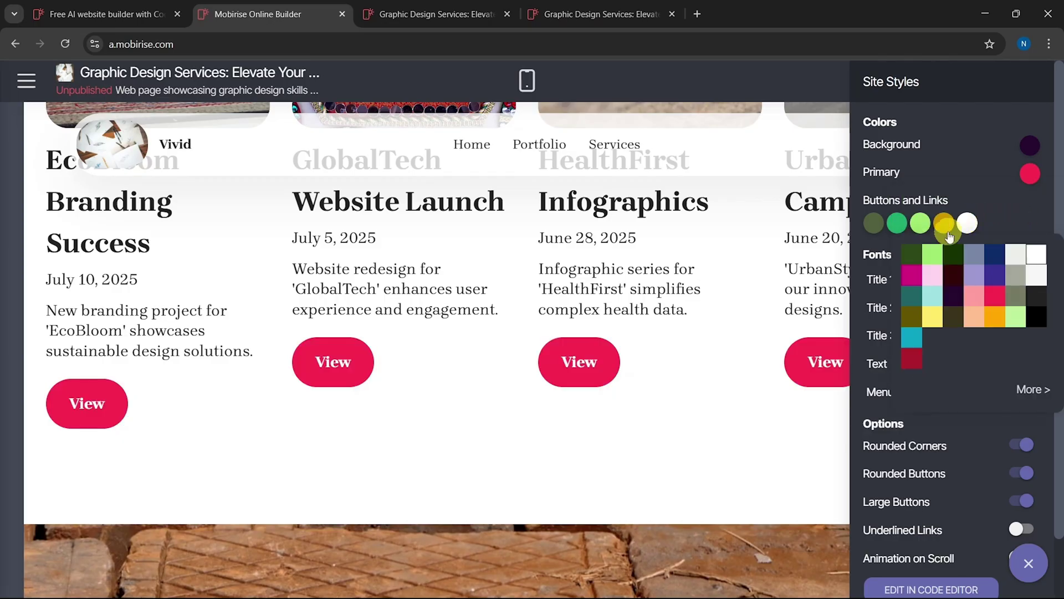
pyautogui.click(515, 358)
pyautogui.scroll(10, 516, 354)
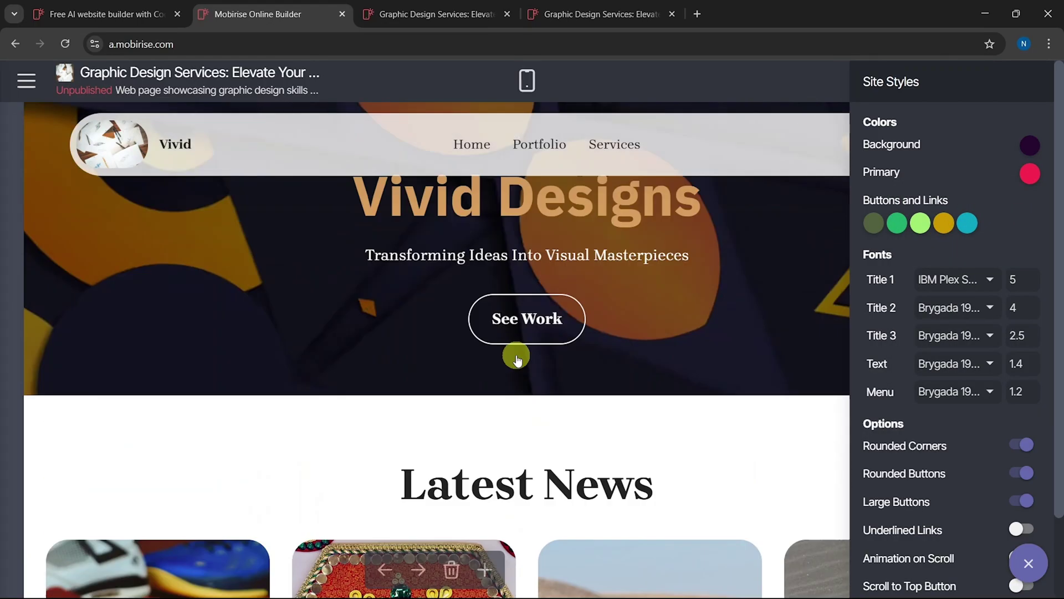
pyautogui.scroll(-2, 516, 354)
pyautogui.scroll(2, 516, 354)
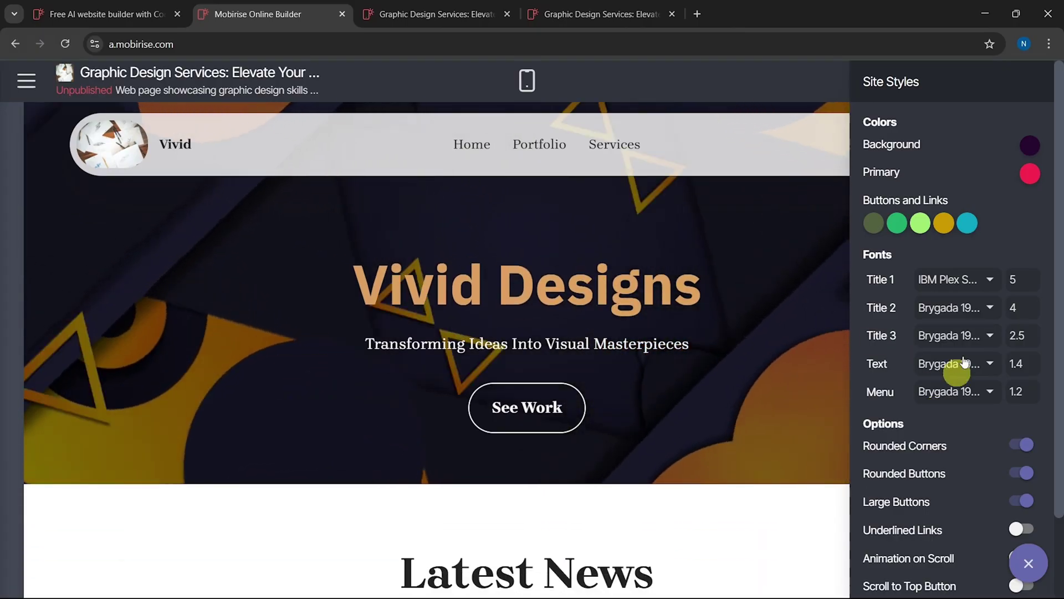
# Set Title 1 to size 5.6 in Brygada 1918 and Title 2 to Inter Tight
pyautogui.click(1014, 279)
pyautogui.moveTo(993, 250); pyautogui.dragTo(993, 243)
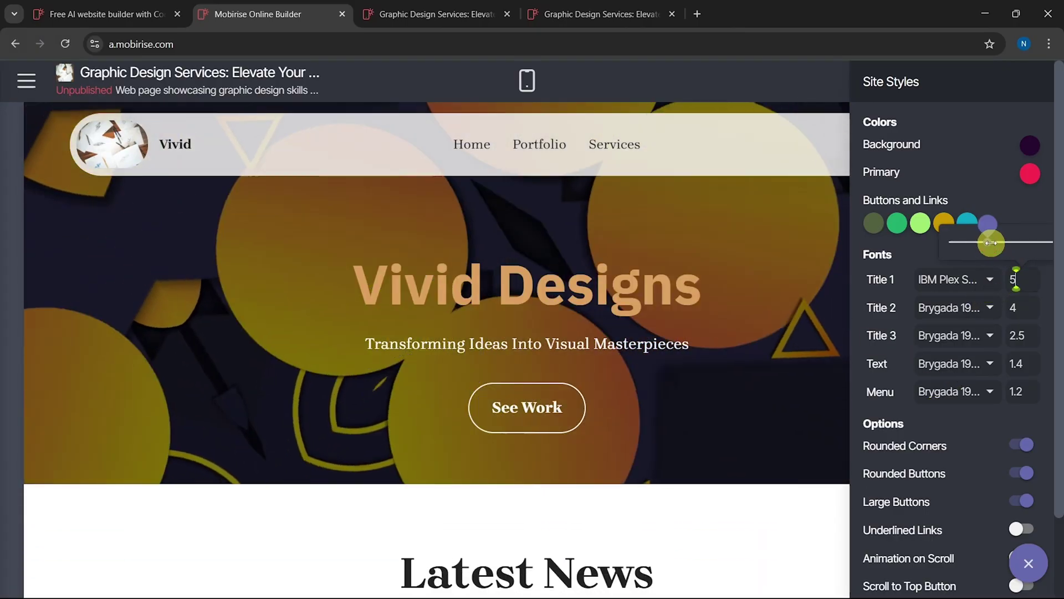
pyautogui.click(957, 280)
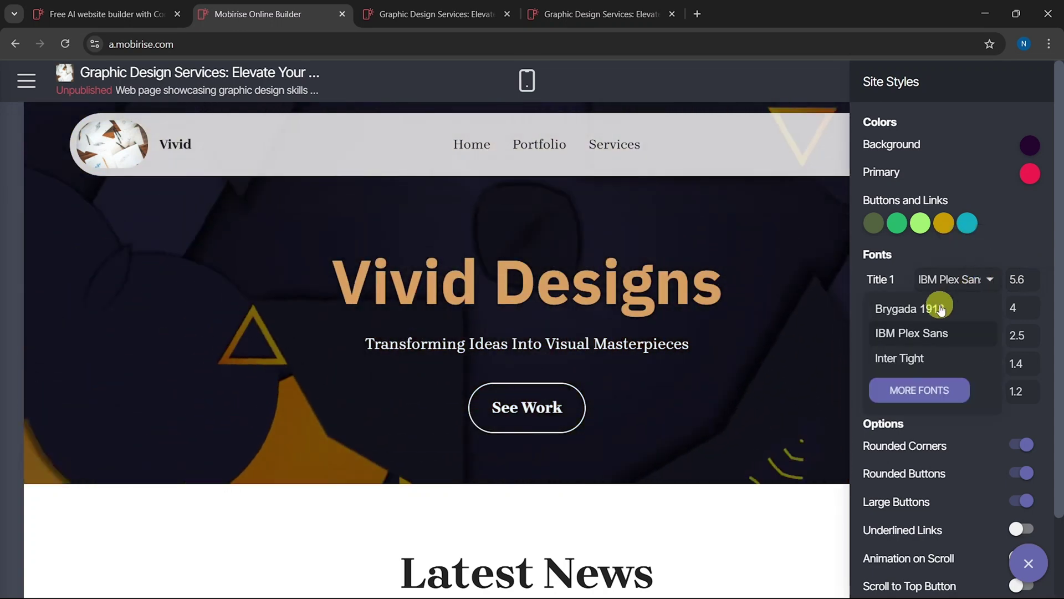
pyautogui.click(940, 310)
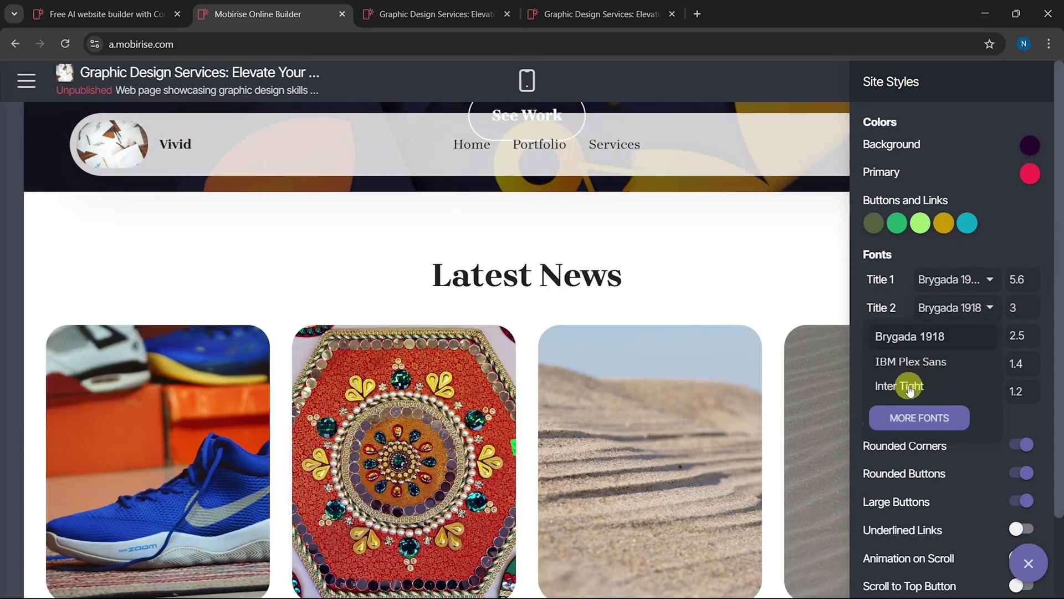
pyautogui.click(911, 384)
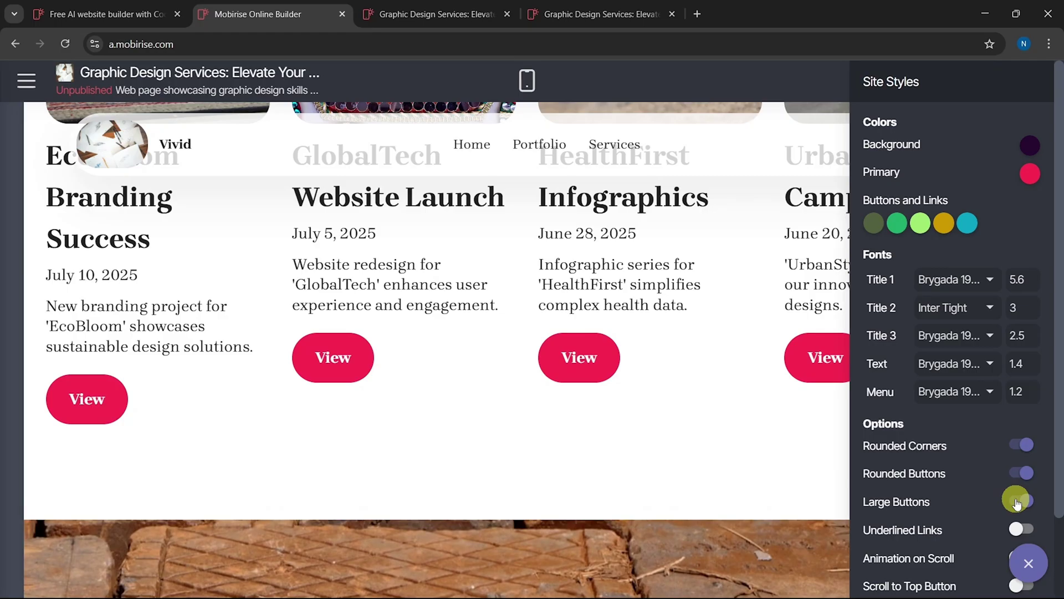
pyautogui.scroll(-2, 1004, 512)
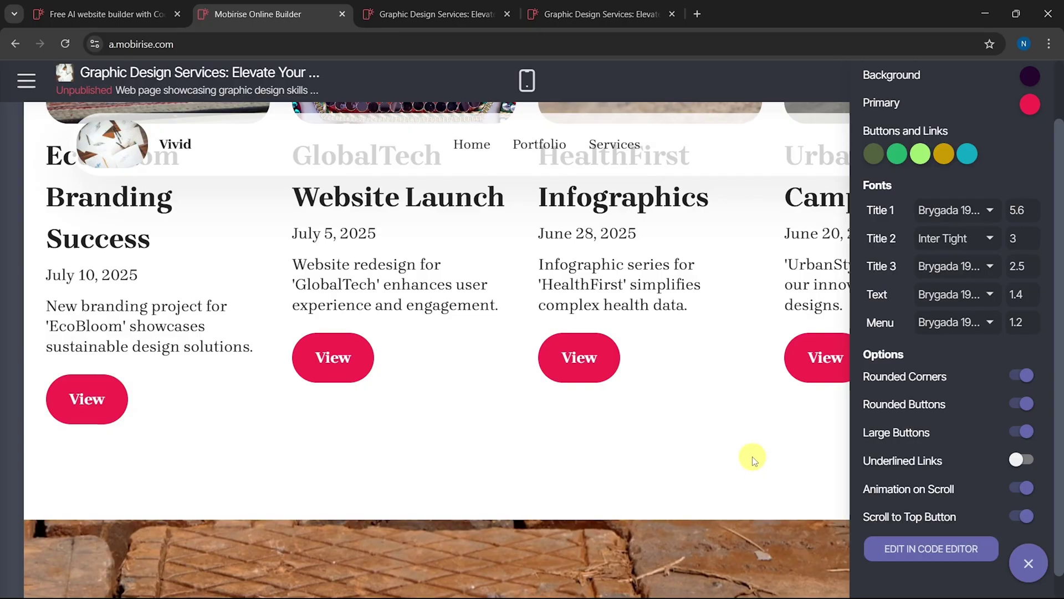
# Close Site Styles and bring up the Publish options for the vividdesign subdomain
pyautogui.click(752, 457)
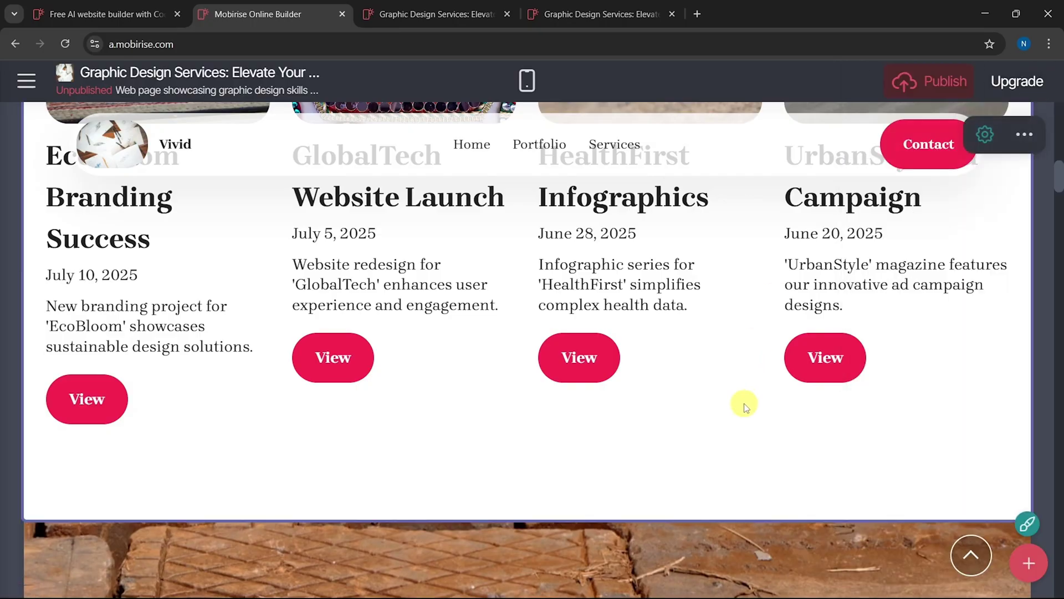
pyautogui.click(928, 81)
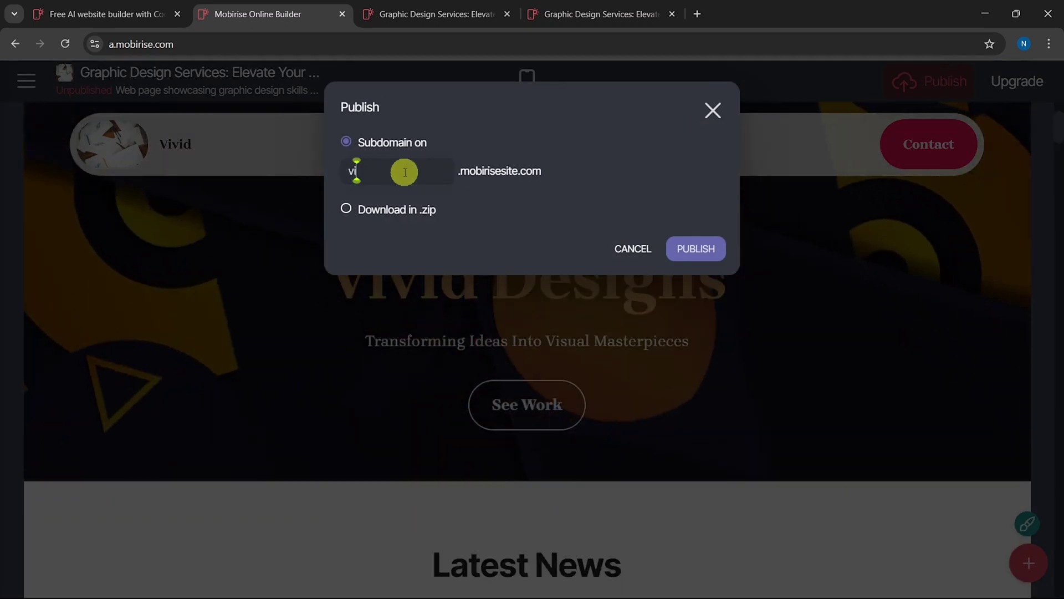
pyautogui.write('vividdesign')
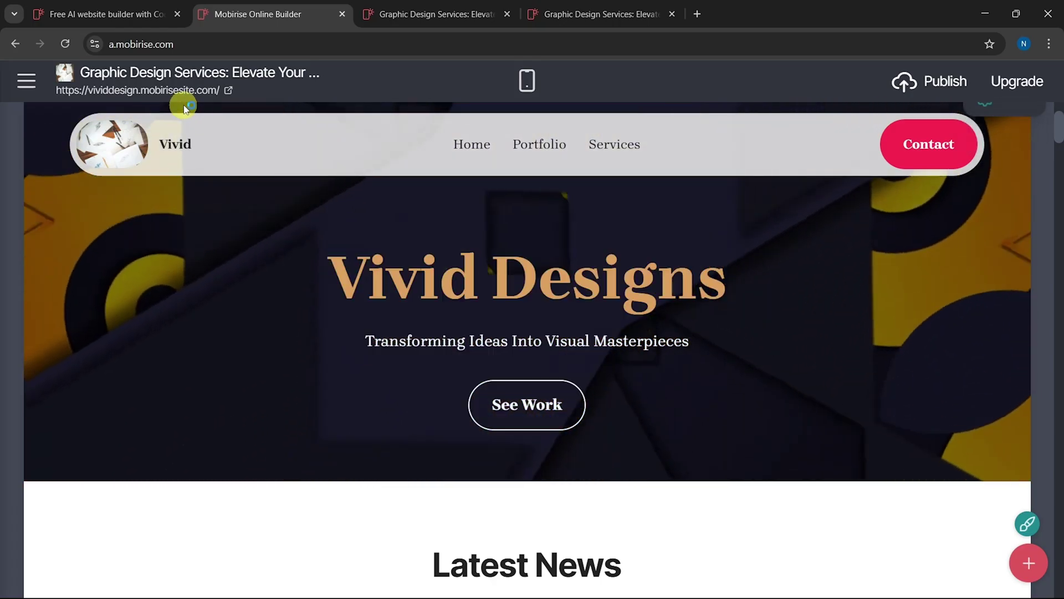
# Load vividdesign.mobirisesite.com in a new Chrome tab using the copied live URL
pyautogui.click(213, 91)
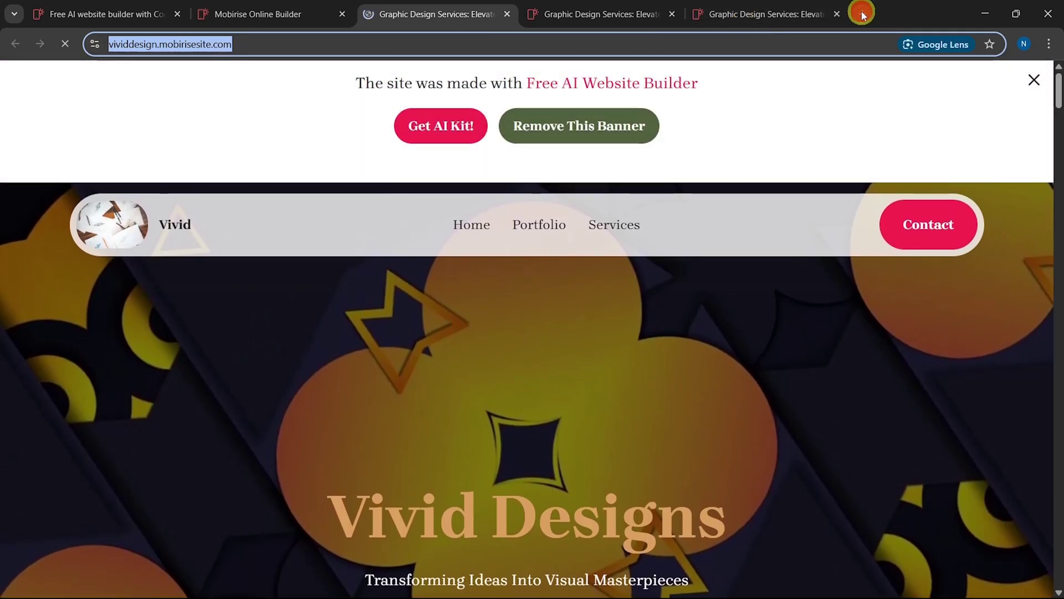
pyautogui.click(863, 13)
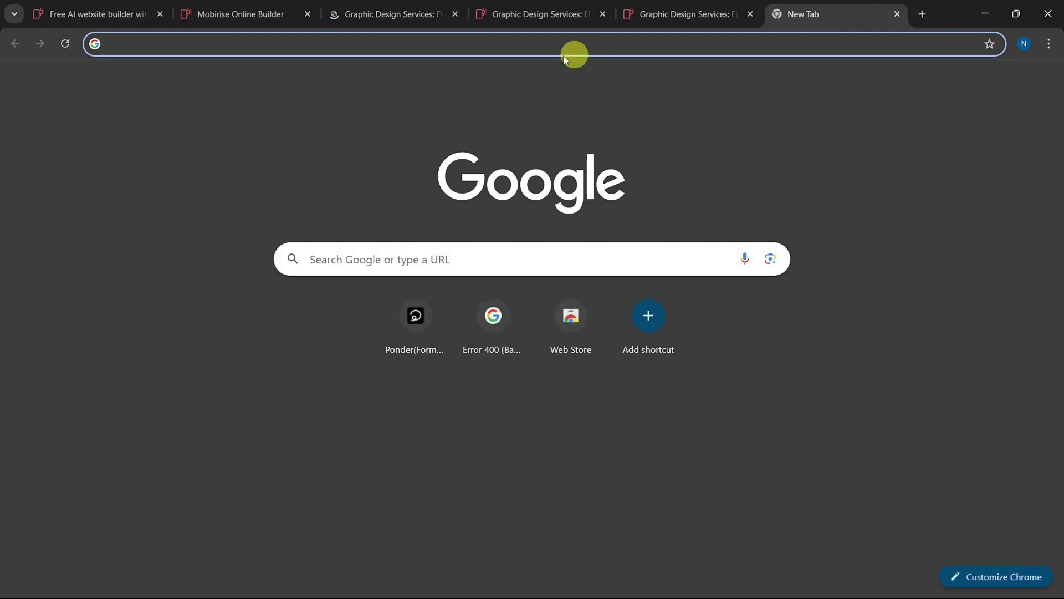
pyautogui.write('https://vividdesign.mobirisesite.com/')
pyautogui.press('Return')
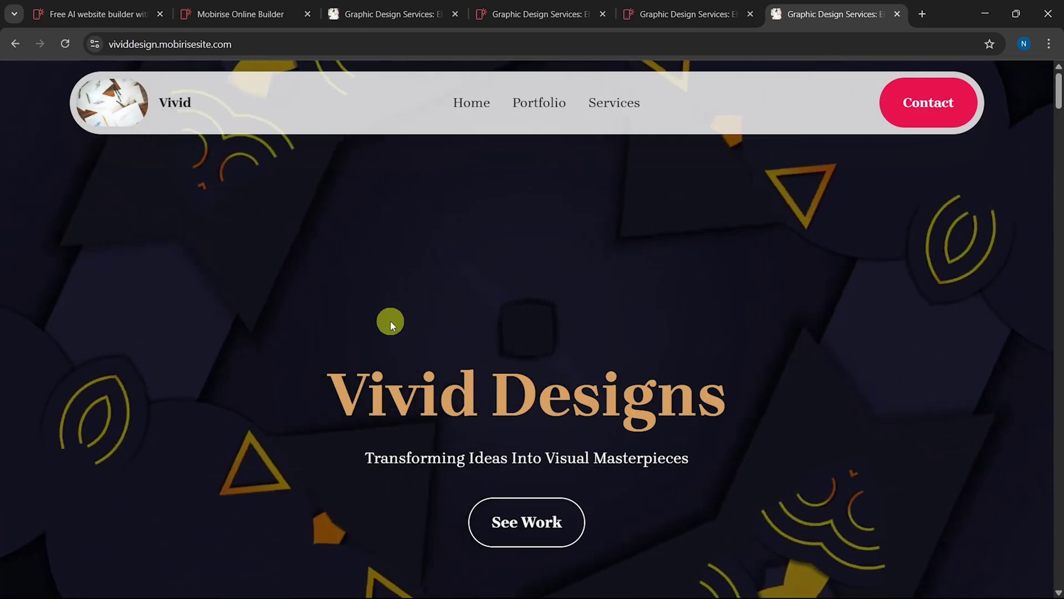
pyautogui.scroll(-3, 391, 321)
pyautogui.scroll(-3, 390, 321)
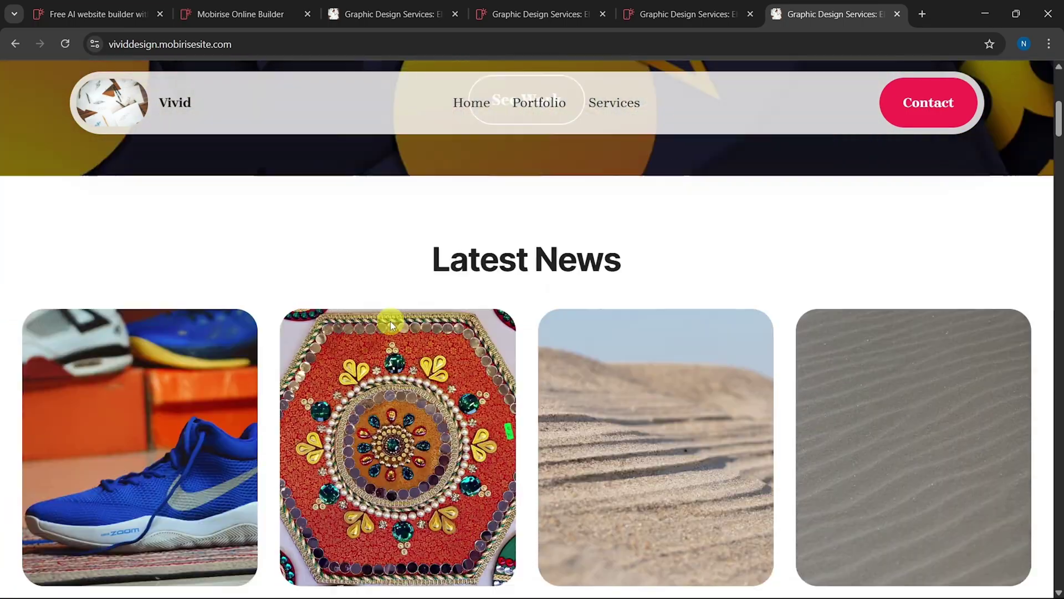
pyautogui.scroll(-3, 390, 321)
pyautogui.scroll(-3, 390, 322)
pyautogui.scroll(-3, 391, 321)
pyautogui.scroll(-3, 390, 321)
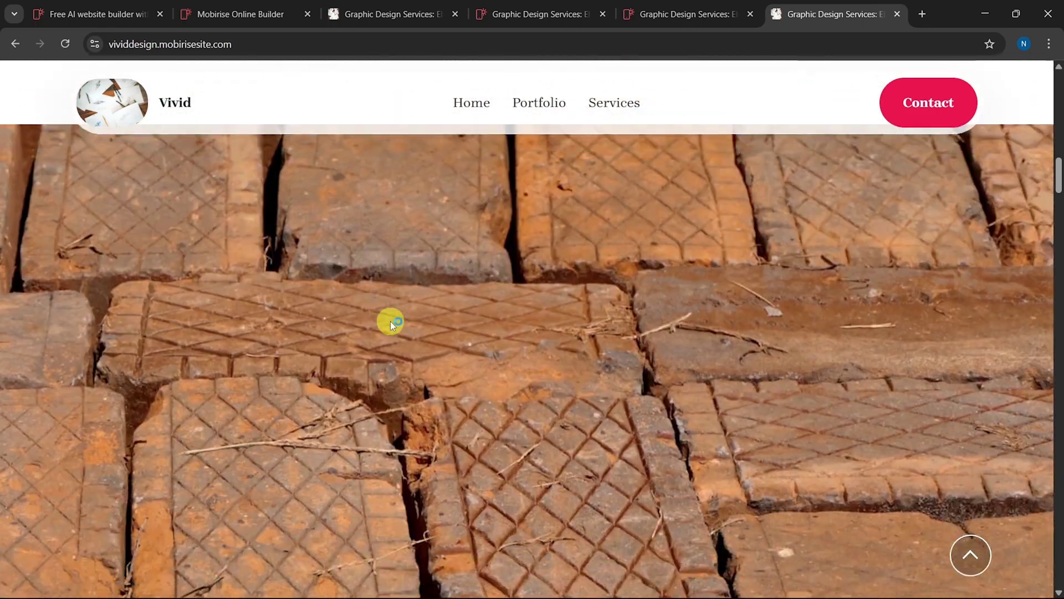
pyautogui.scroll(-3, 390, 321)
pyautogui.scroll(-3, 390, 321)
pyautogui.scroll(-3, 390, 321)
pyautogui.scroll(-3, 390, 322)
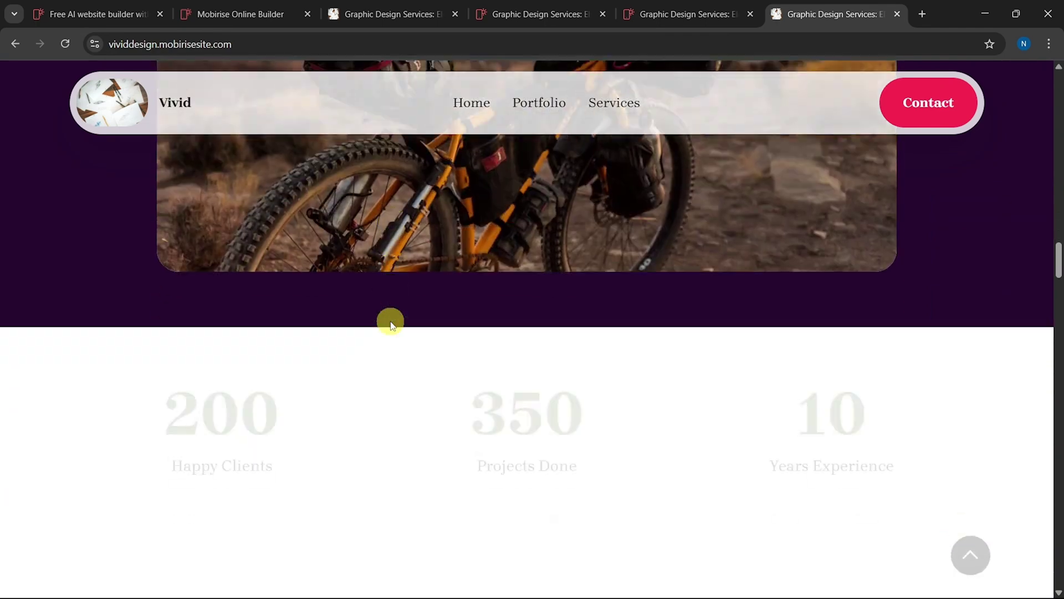
pyautogui.scroll(-3, 391, 321)
pyautogui.scroll(-3, 390, 321)
pyautogui.scroll(-3, 390, 321)
pyautogui.scroll(-2, 390, 321)
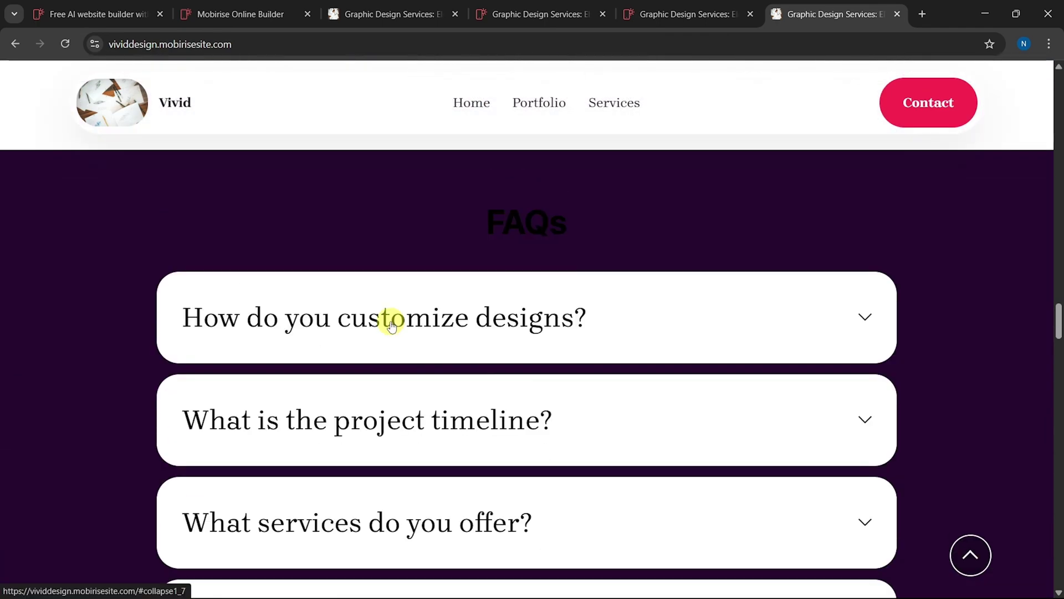
# Expand the 'How do you customize designs?' and 'What is the project timeline?' FAQ answers
pyautogui.click(473, 320)
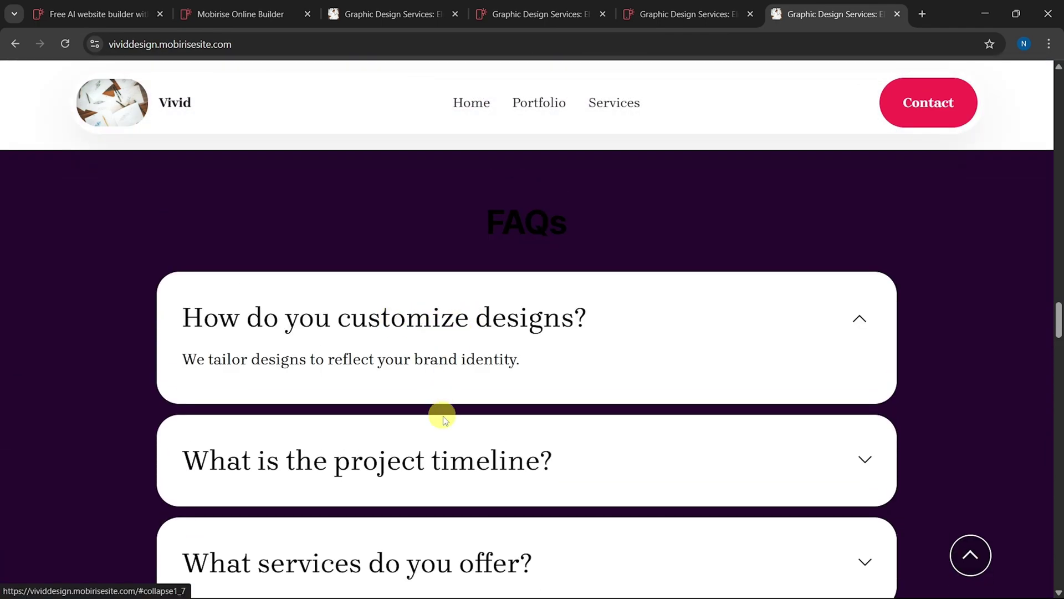
pyautogui.click(491, 461)
pyautogui.scroll(5, 390, 321)
pyautogui.scroll(4, 390, 321)
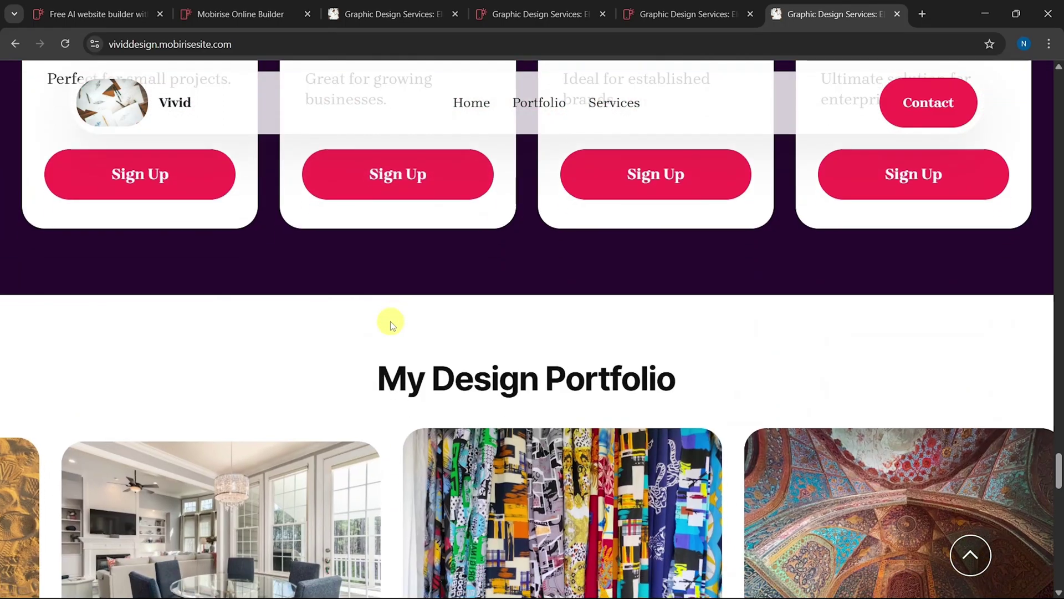
pyautogui.scroll(4, 391, 321)
pyautogui.scroll(-6, 391, 321)
pyautogui.scroll(-3, 390, 322)
pyautogui.scroll(-3, 390, 321)
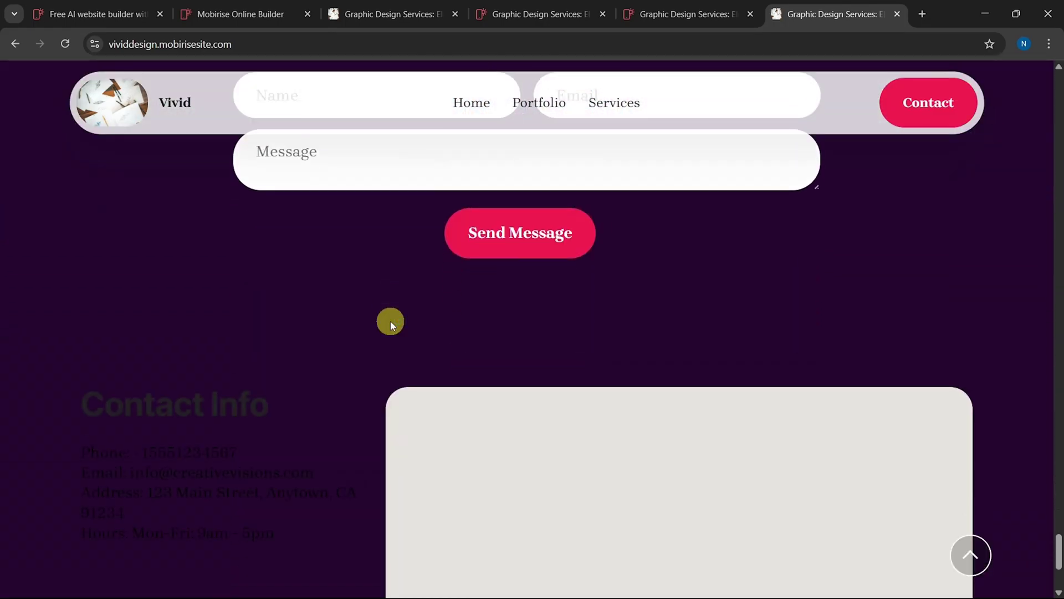